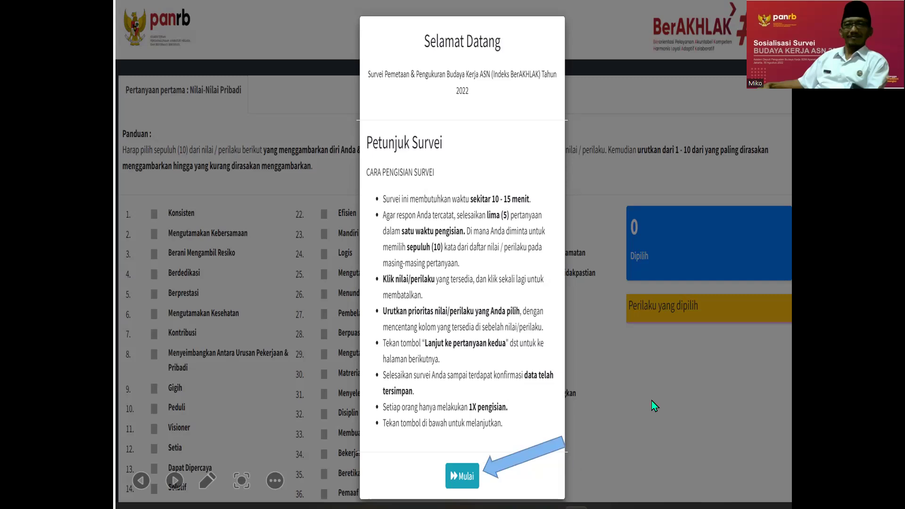
Flag the question-one heading, 61-value count, guidance text and Mandiri checkbox, then reach the PERHATIAN prompt
key("Right")
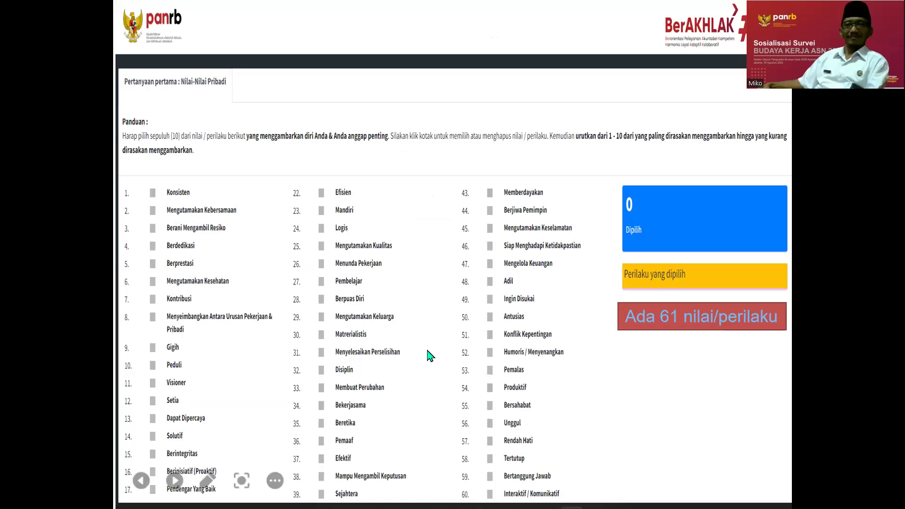
key("Right")
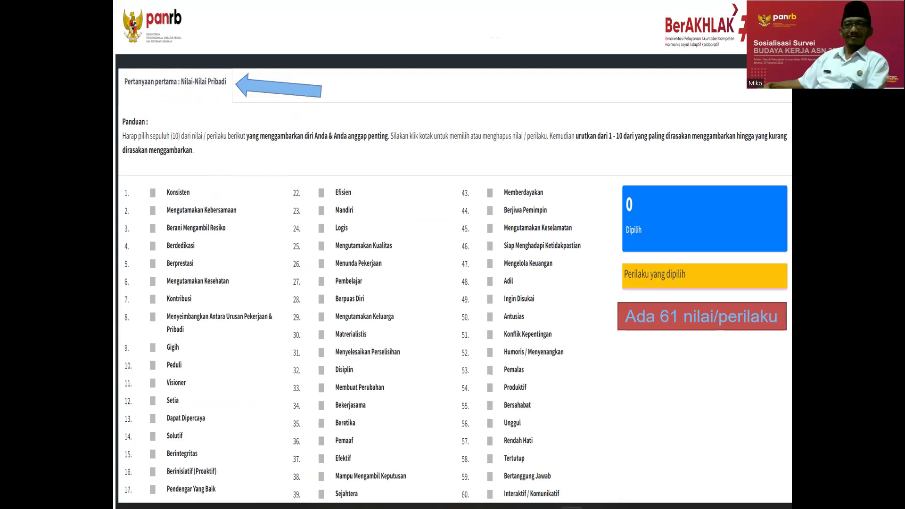
left_click(651, 370)
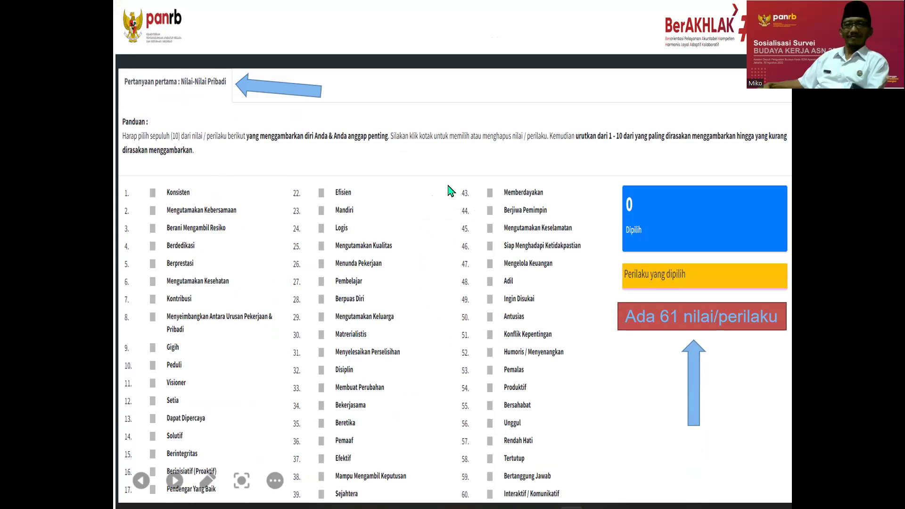
left_click(405, 161)
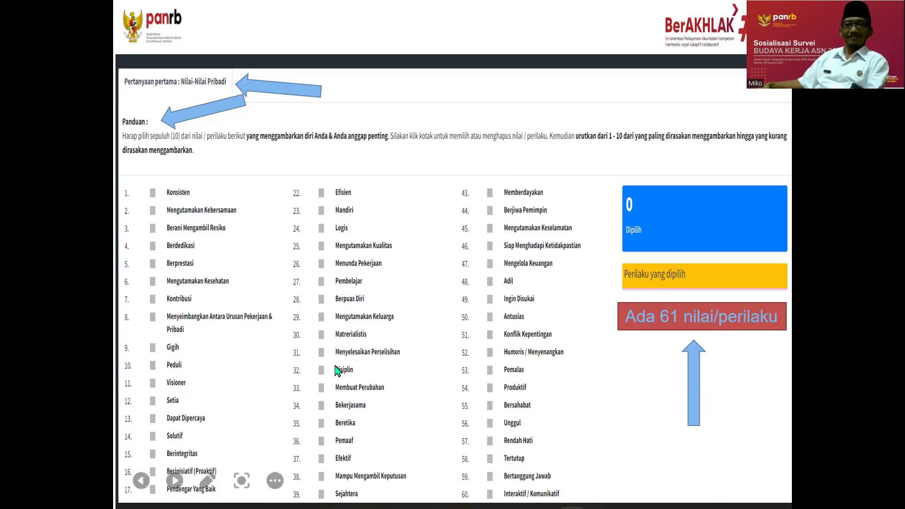
left_click(267, 375)
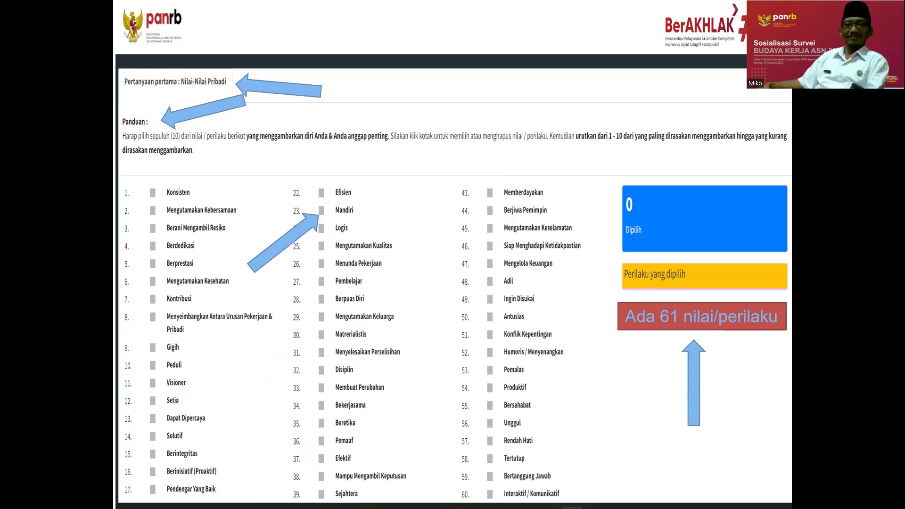
key("Right")
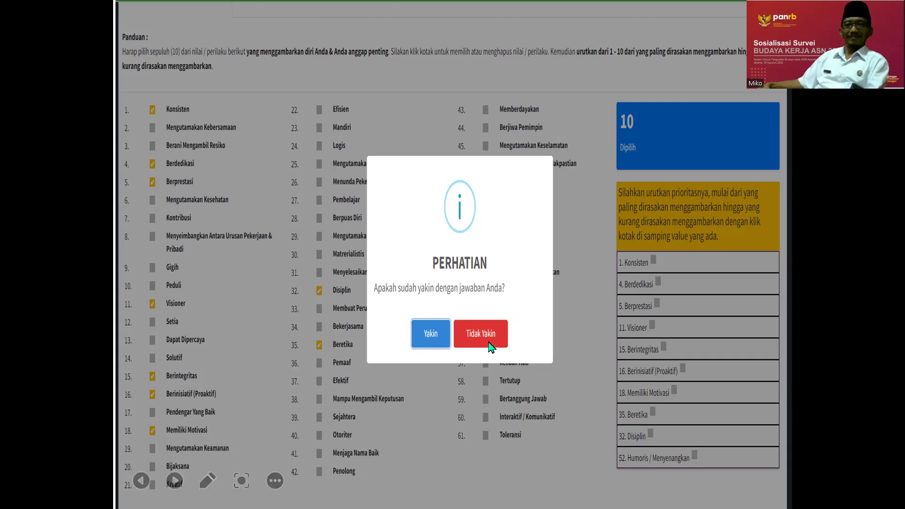
Mark the '10 Dipilih' count and the 'Yakin' confirmation, then show the list with the prompt closed
left_click(573, 311)
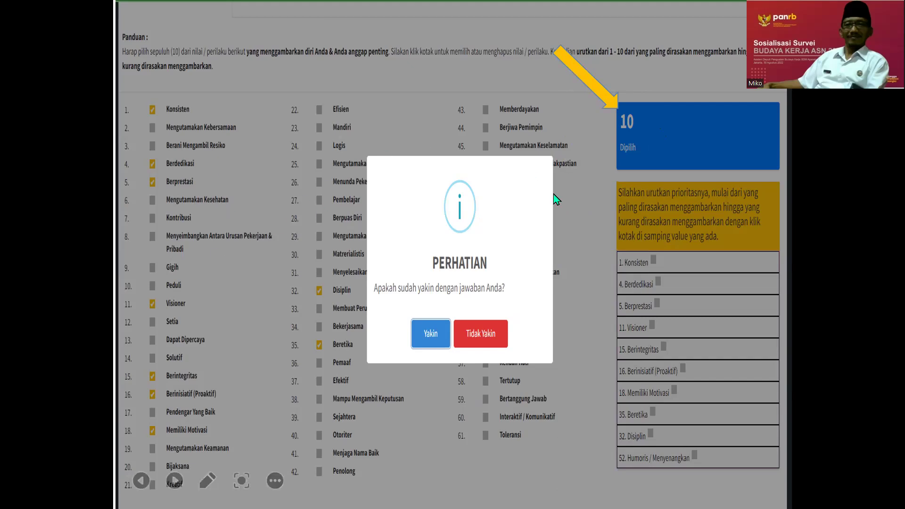
left_click(587, 252)
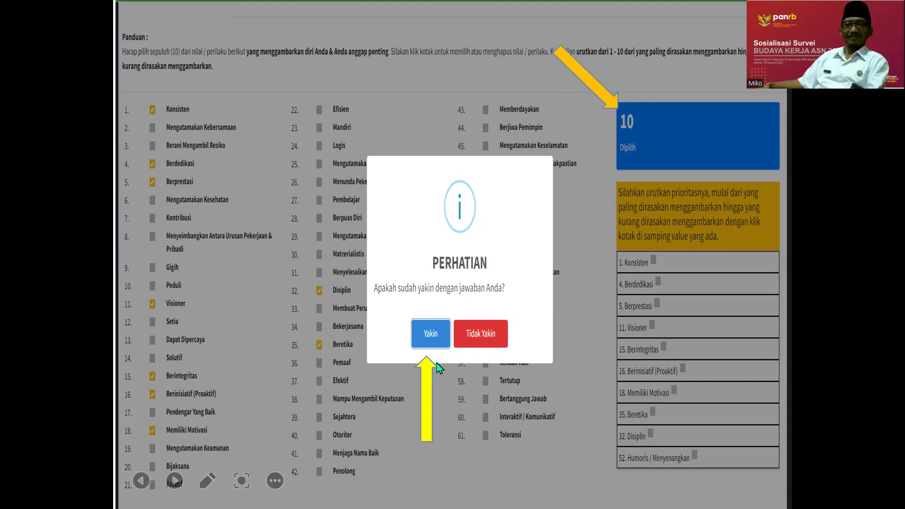
key("Right")
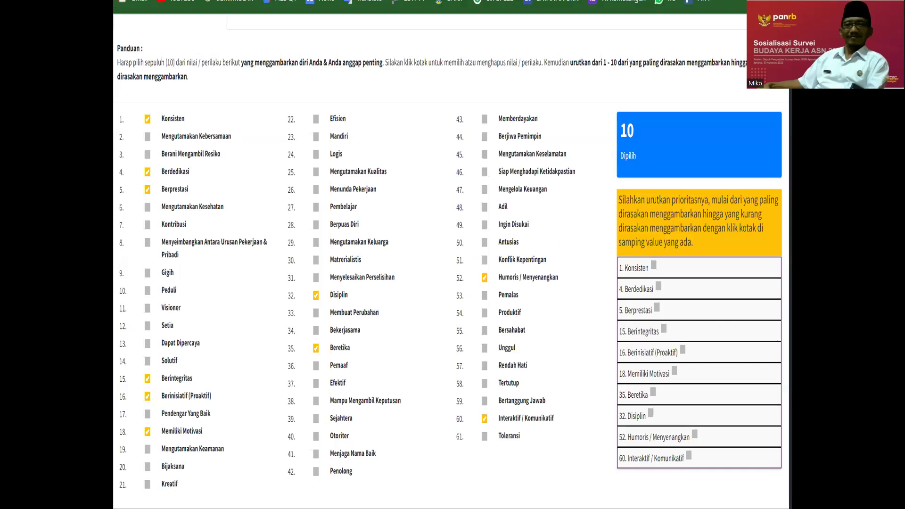
Point out the ranking instructions and the Berdedikasi entry, then show the ranked-values slide
key("Right")
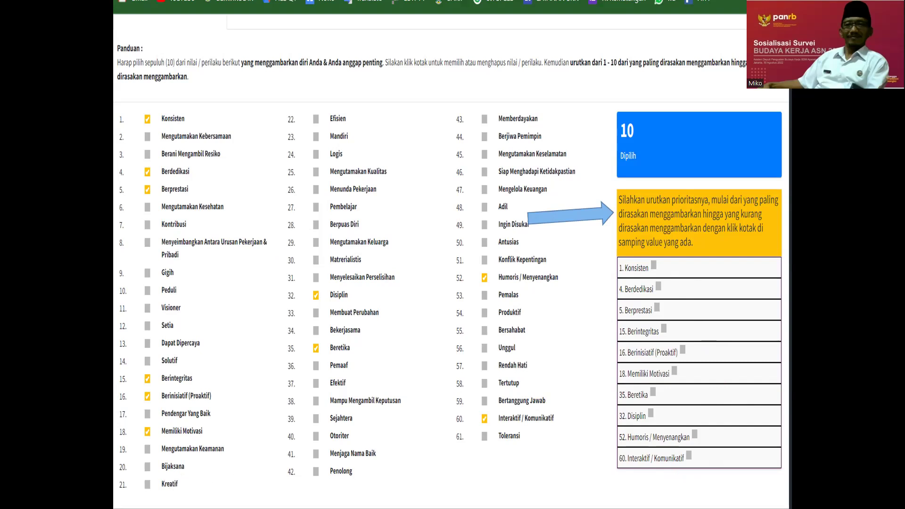
left_click(564, 362)
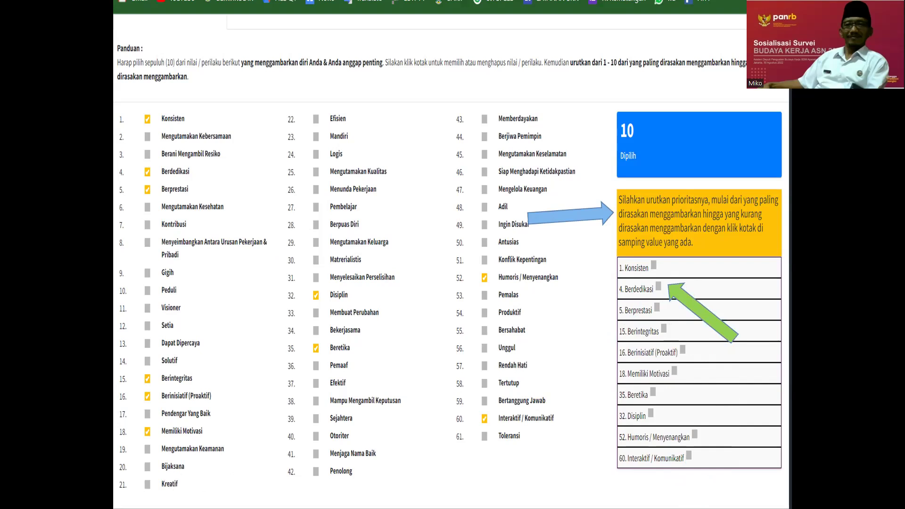
key("Right")
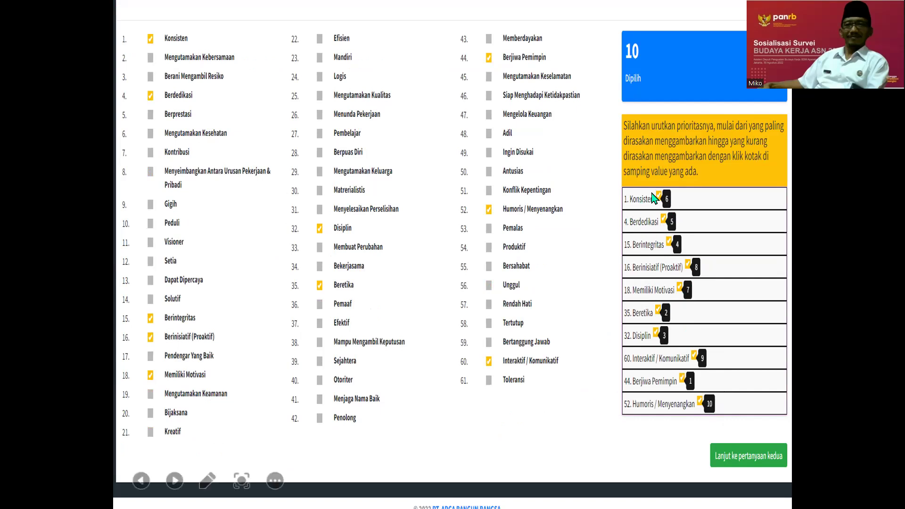
Flag the Berinisiatif (Proaktif) rank and the continue step, then open the 92-value question-two slide
left_click(589, 408)
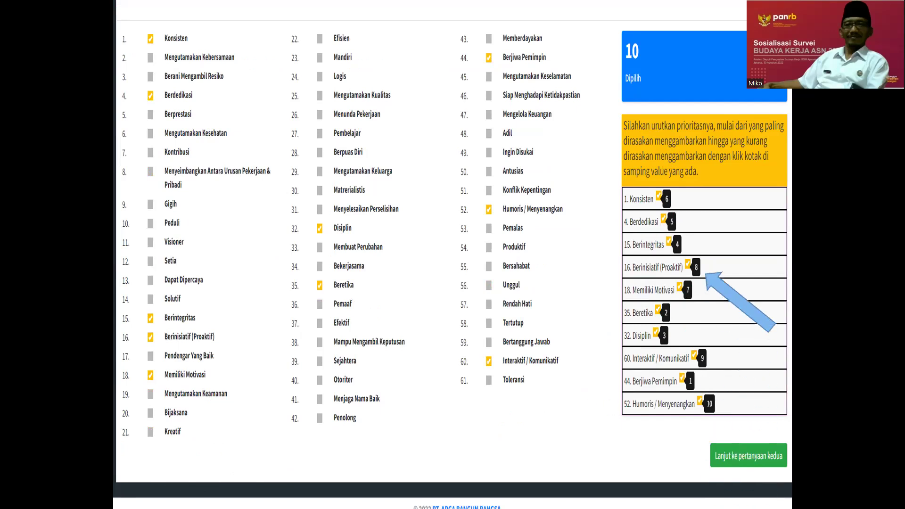
left_click(792, 434)
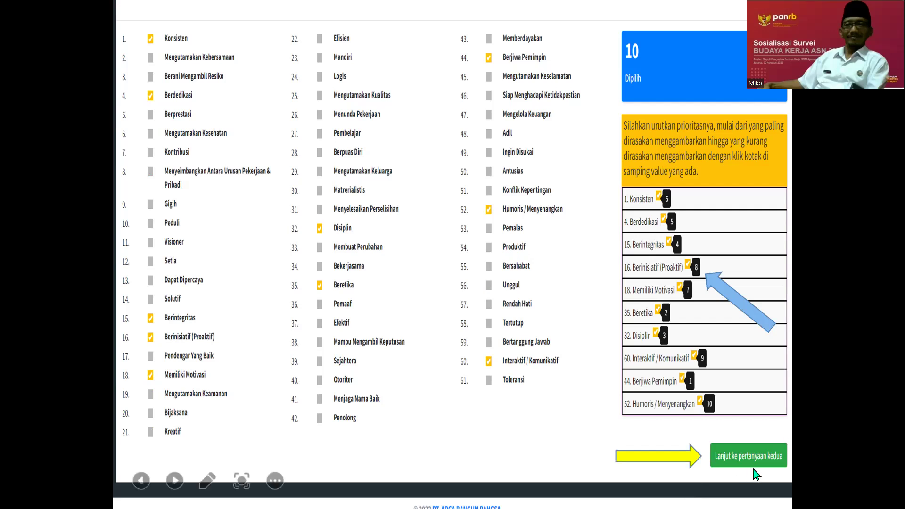
left_click(432, 332)
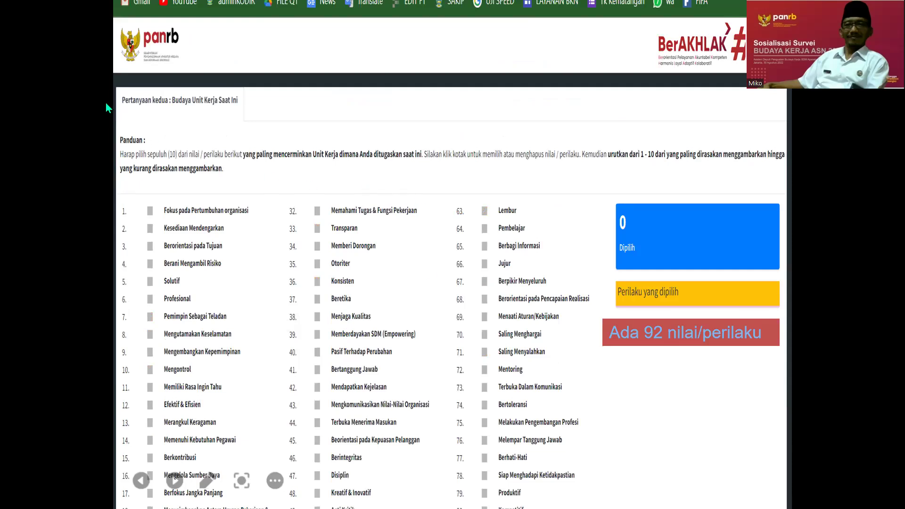
Flag the Pertanyaan kedua heading and 92-value count, then step through the full list to value 92
left_click(179, 117)
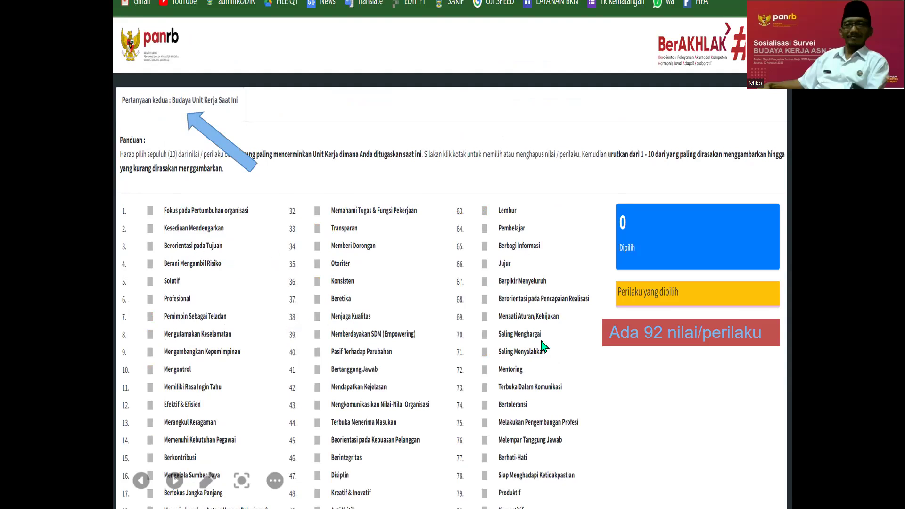
left_click(542, 368)
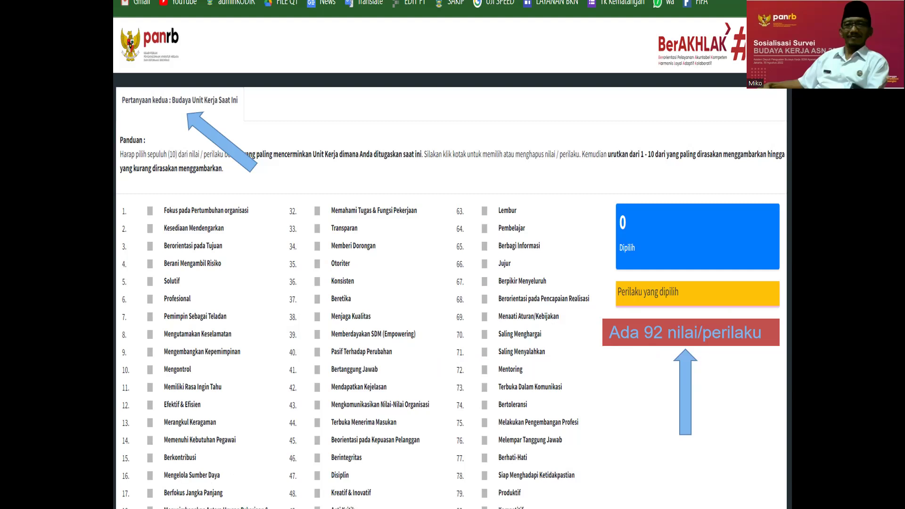
key("Right")
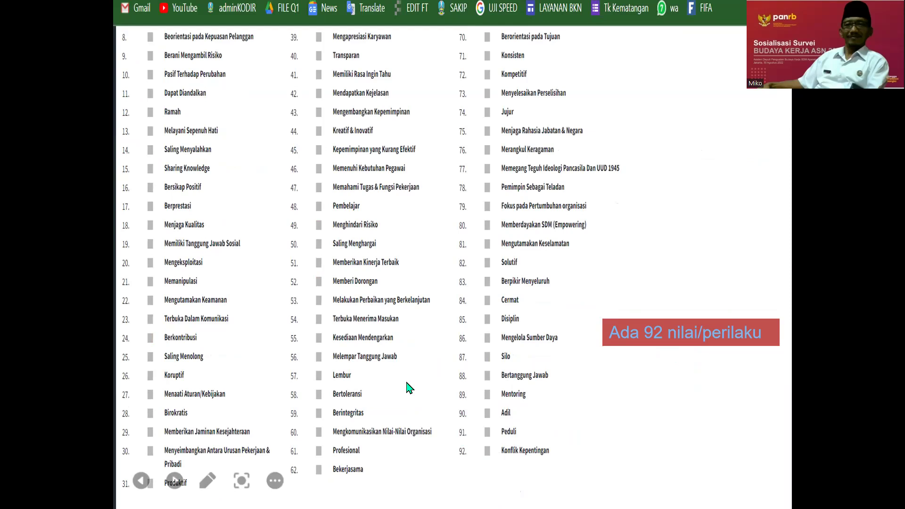
key("Right")
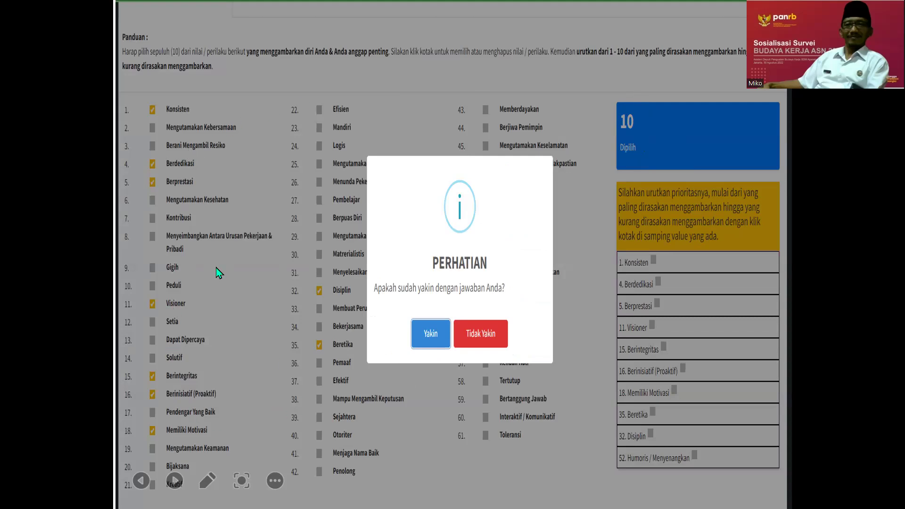
Mark the '10 Dipilih' count and show the ten question-two values listed for ranking
left_click(301, 352)
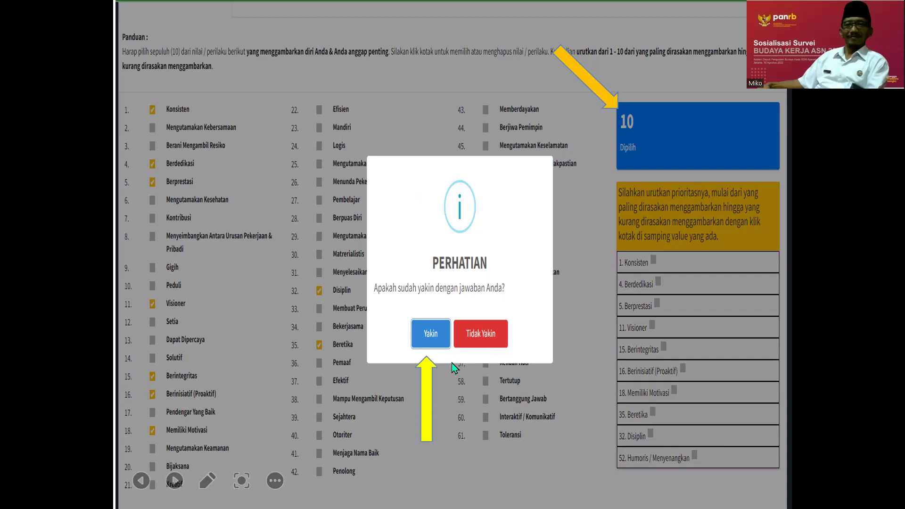
key("Right")
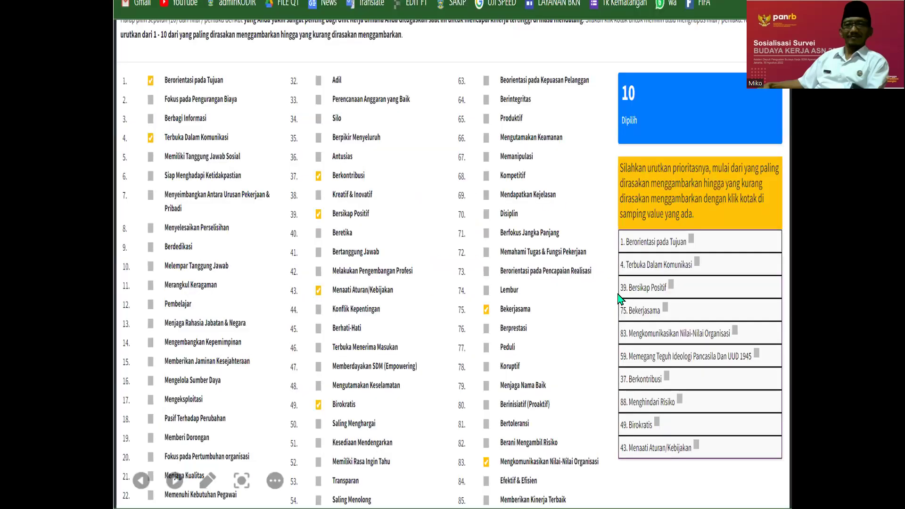
Point out item 37 Berkontribusi and item 4's rank 8, then show the Birokratis-first completed ranking
left_click(660, 256)
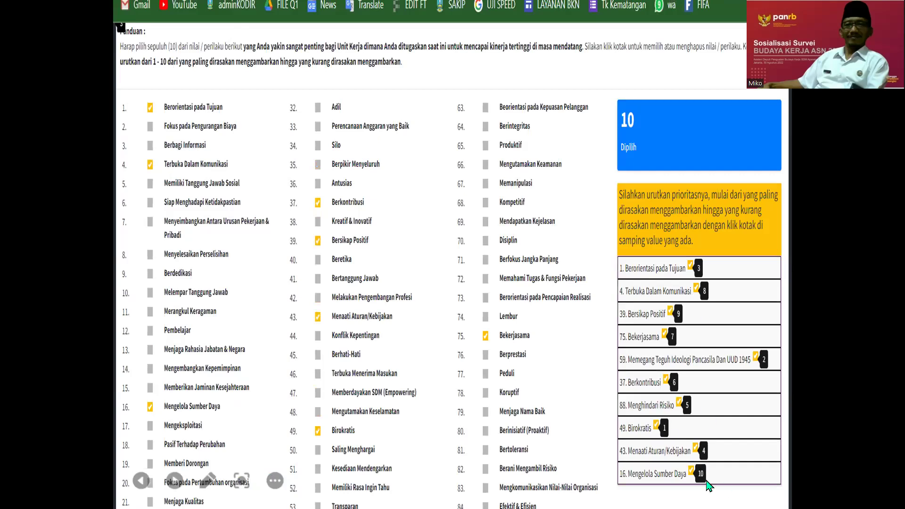
left_click(588, 356)
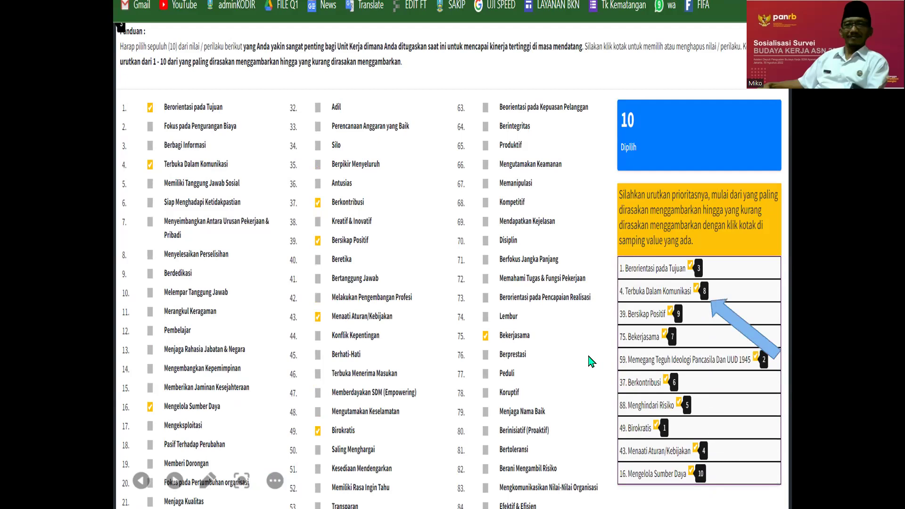
left_click(589, 356)
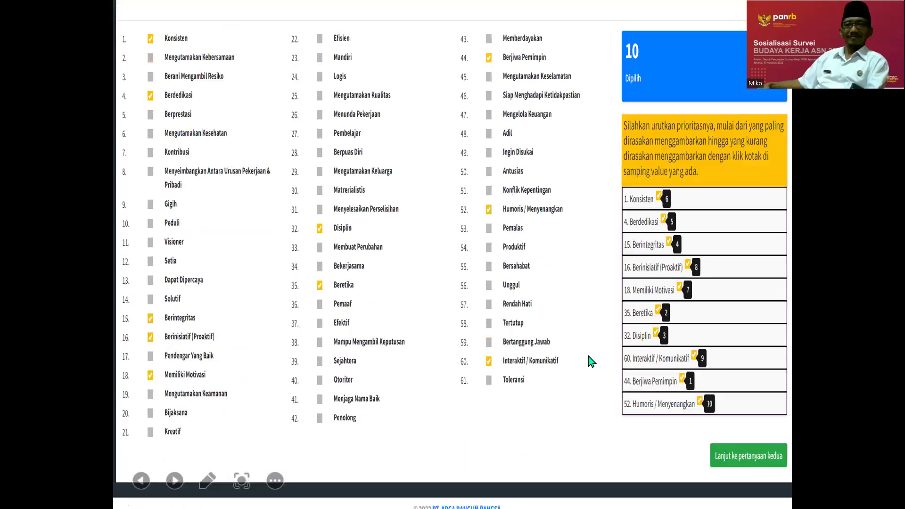
Flag item 16's rank 8 and 'Lanjut ke pertanyaan kedua', then show the Budaya Unit Kerja Saat Ini slide
left_click(566, 387)
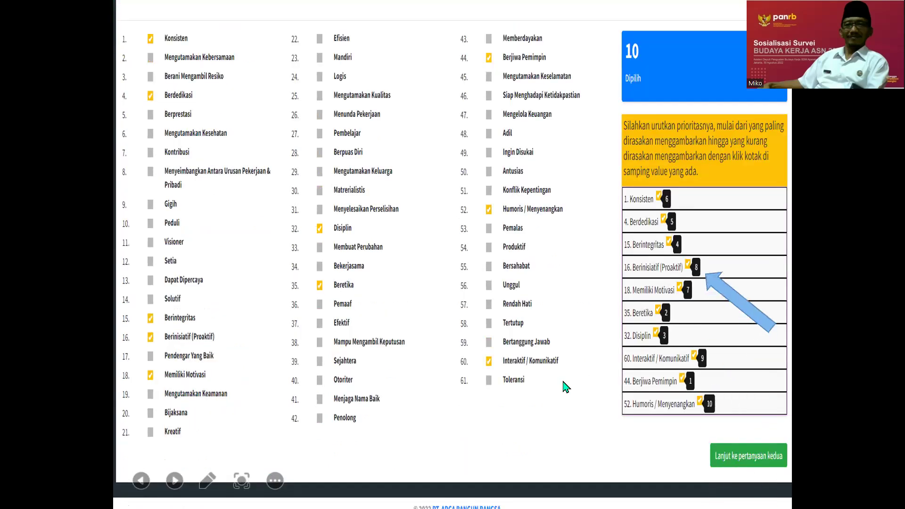
left_click(566, 388)
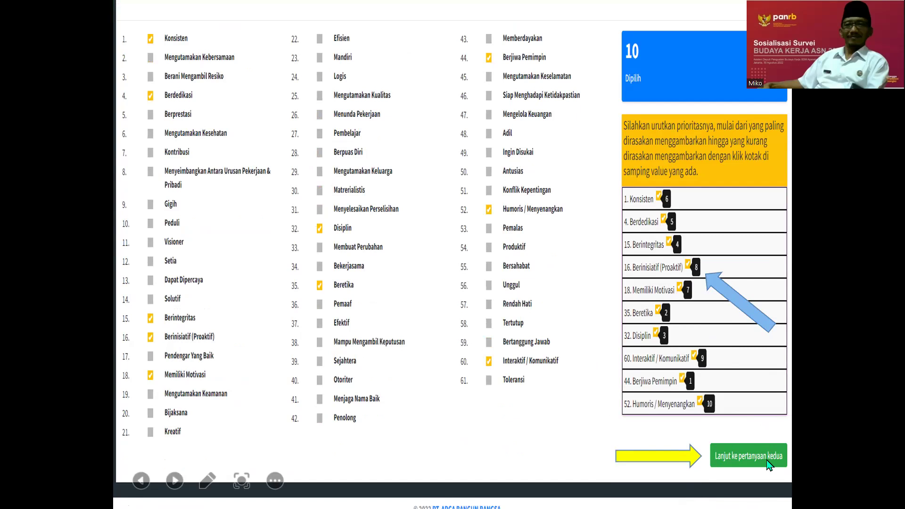
left_click(527, 413)
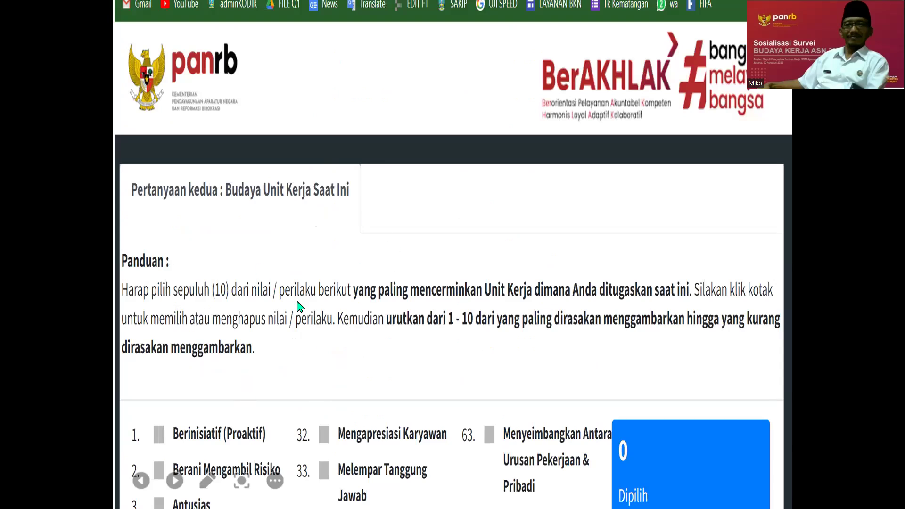
Mark the Pertanyaan kedua heading, then advance to the Budaya Unit Kerja yang Diharapkan slide
left_click(332, 289)
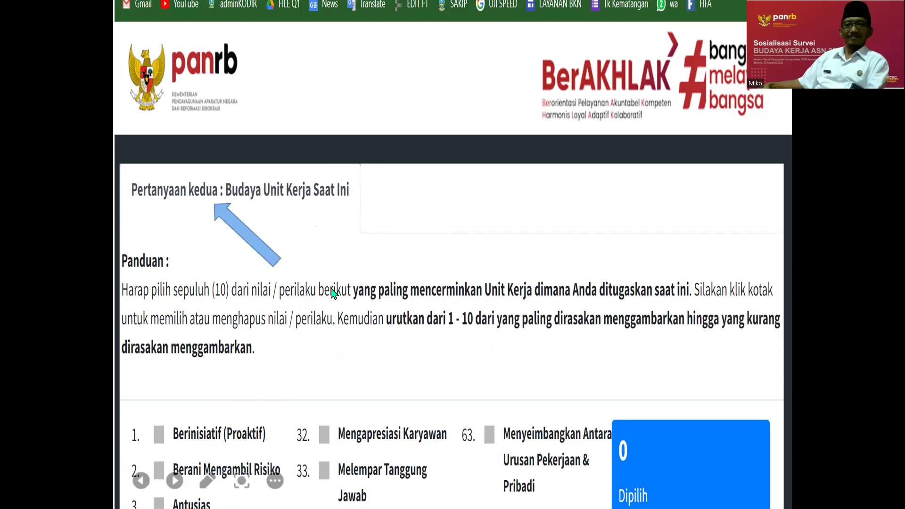
key("Right")
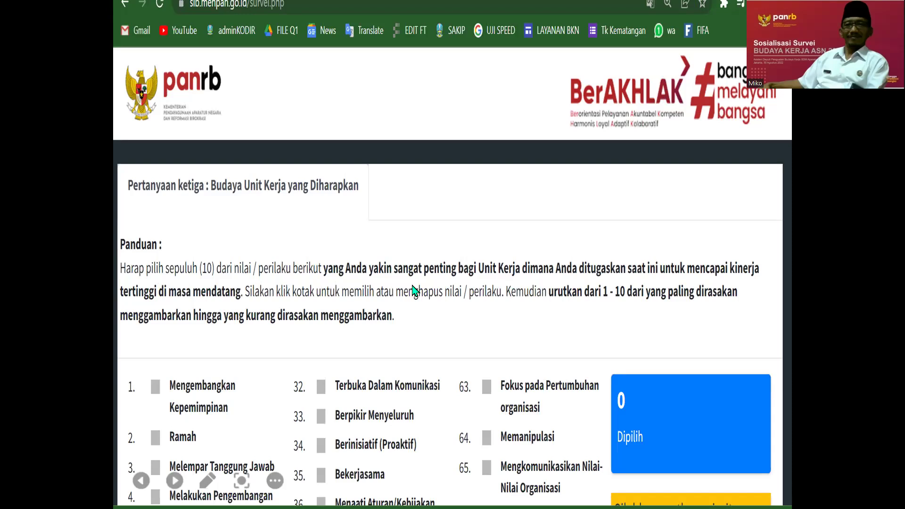
Show the Pertanyaan keempat slide with its heading flagged, then the Birokratis-to-Mengelola Sumber Daya ranking
left_click(340, 264)
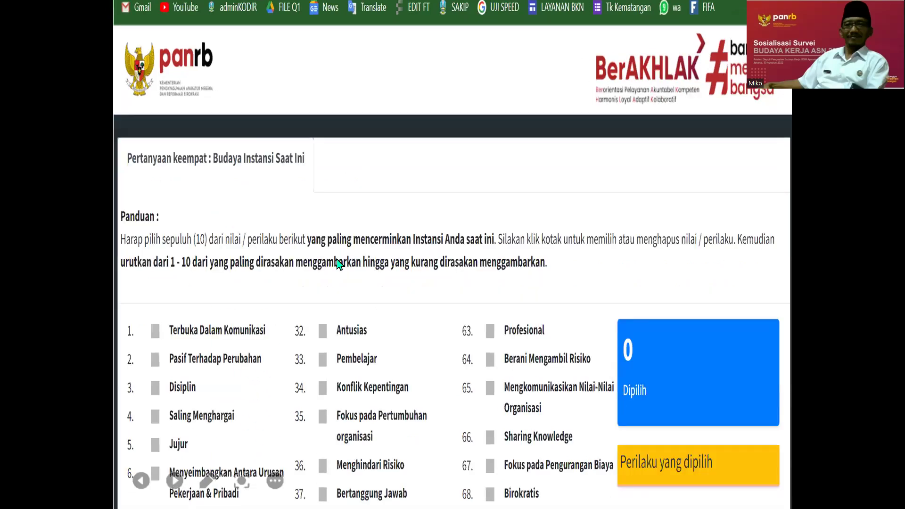
left_click(220, 259)
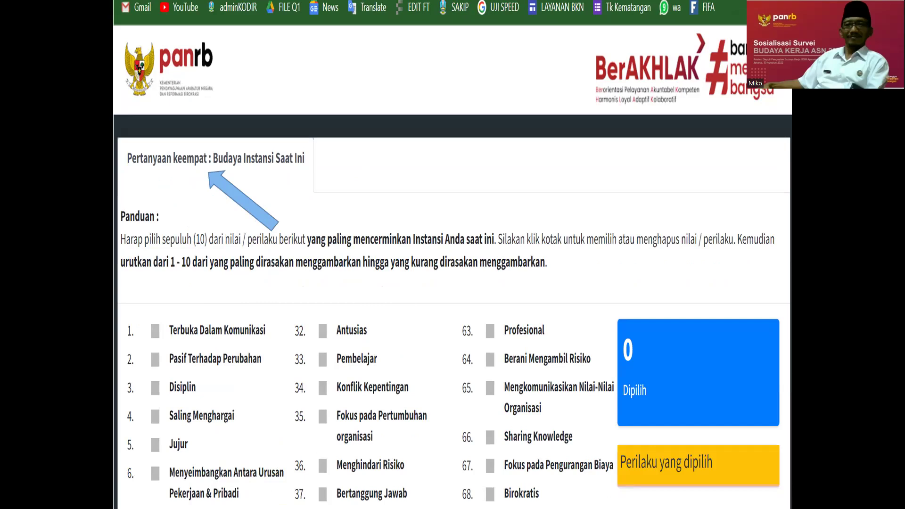
key("Right")
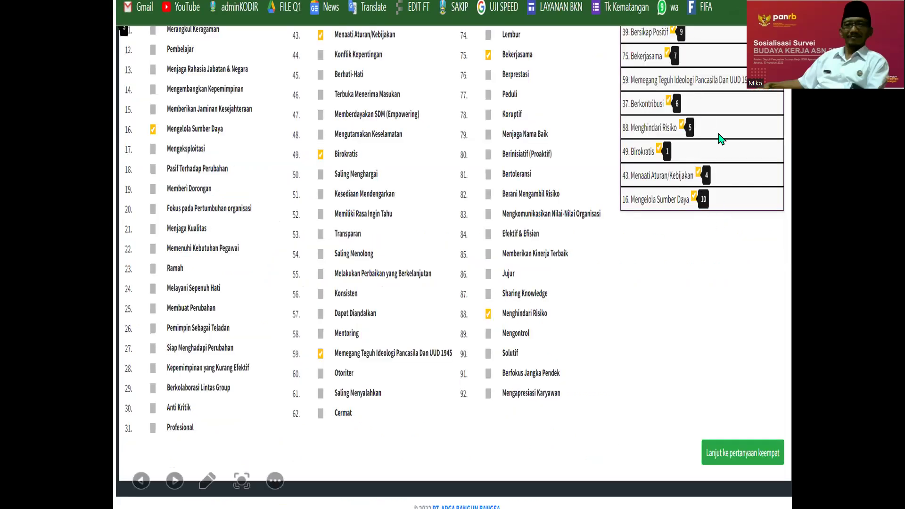
Flag the ranked list and continue step, then show the Budaya Instansi yang Diharapkan slide
key("Right")
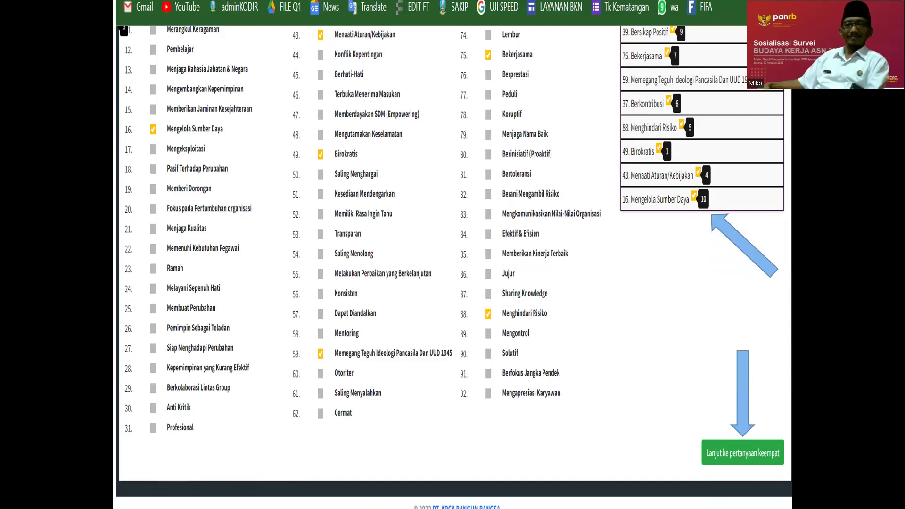
left_click(509, 305)
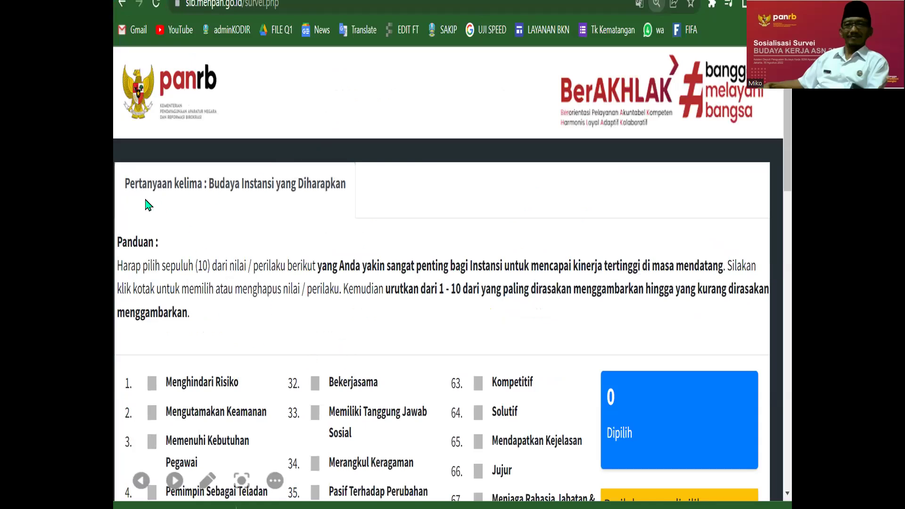
Reveal the arrow under the Pertanyaan kelima heading, then show the completed fifth-question ranking slide
left_click(232, 209)
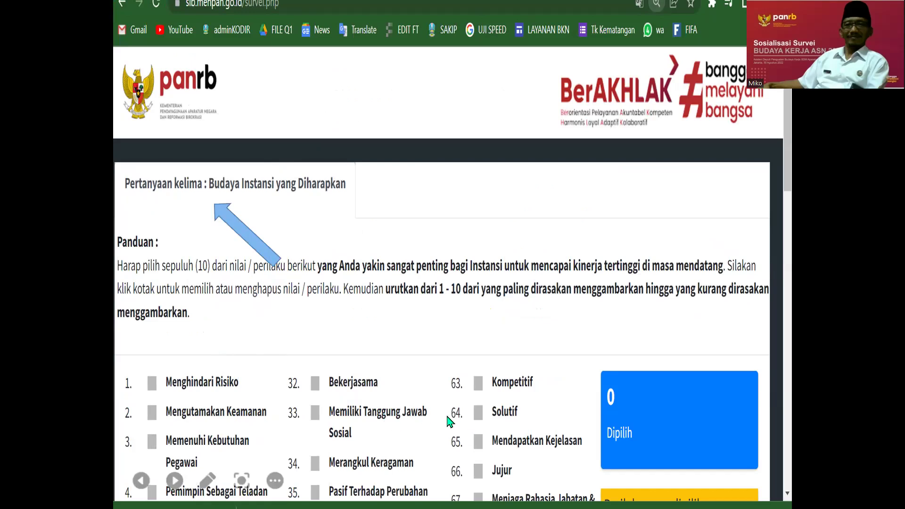
left_click(414, 376)
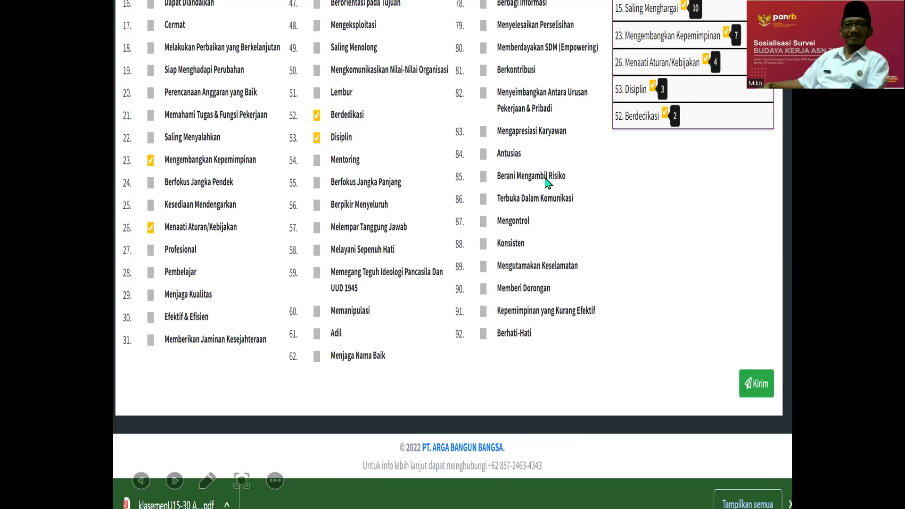
Reveal the arrows at Berdedikasi and Kirim, then advance past the thank-you page to TERIMA KASIH
left_click(531, 145)
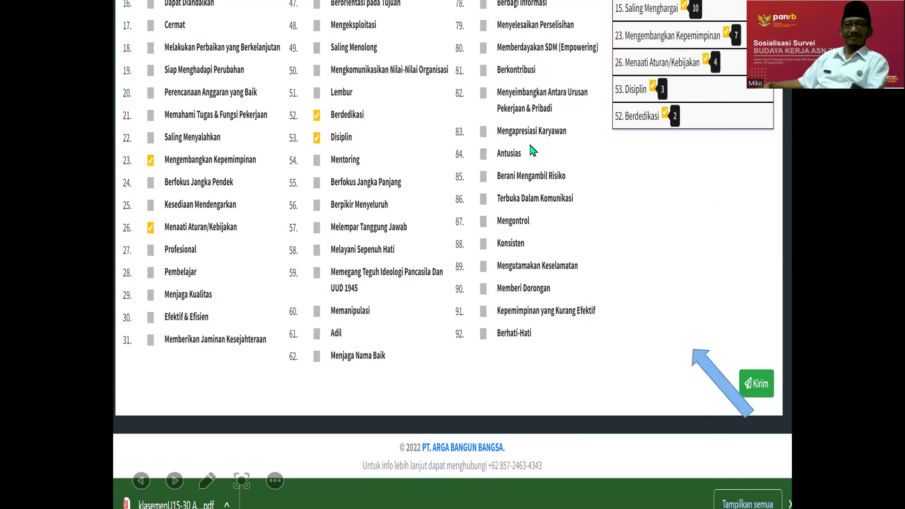
left_click(703, 330)
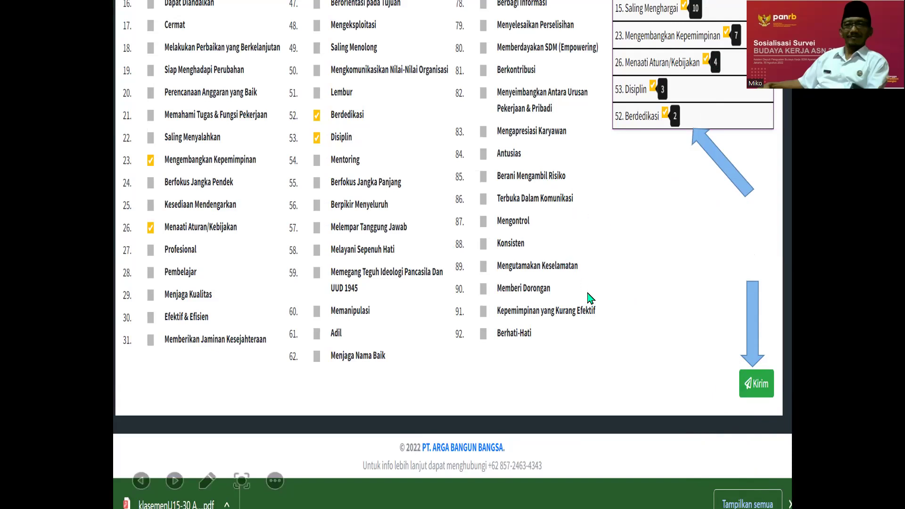
left_click(634, 348)
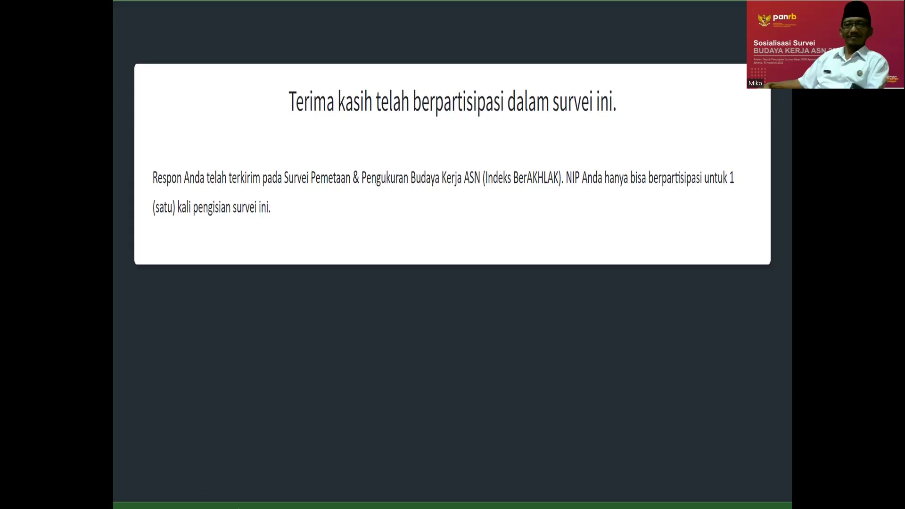
key("Right")
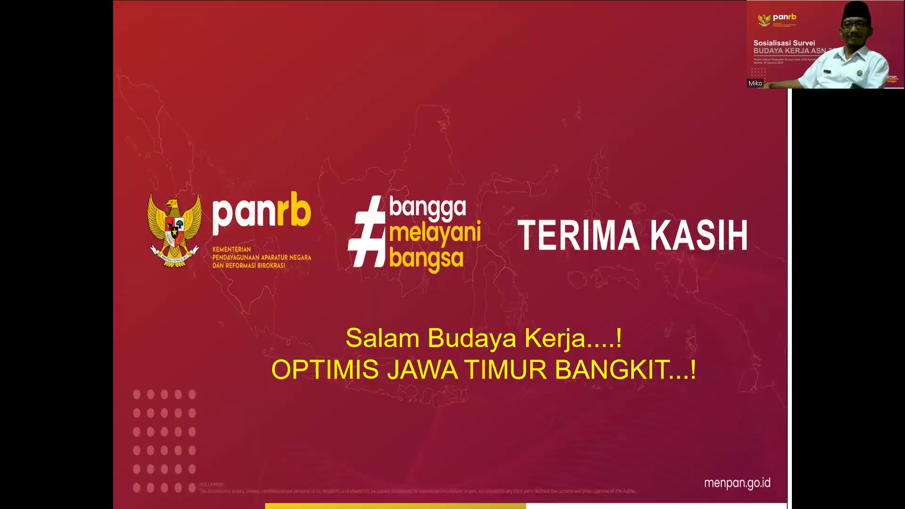